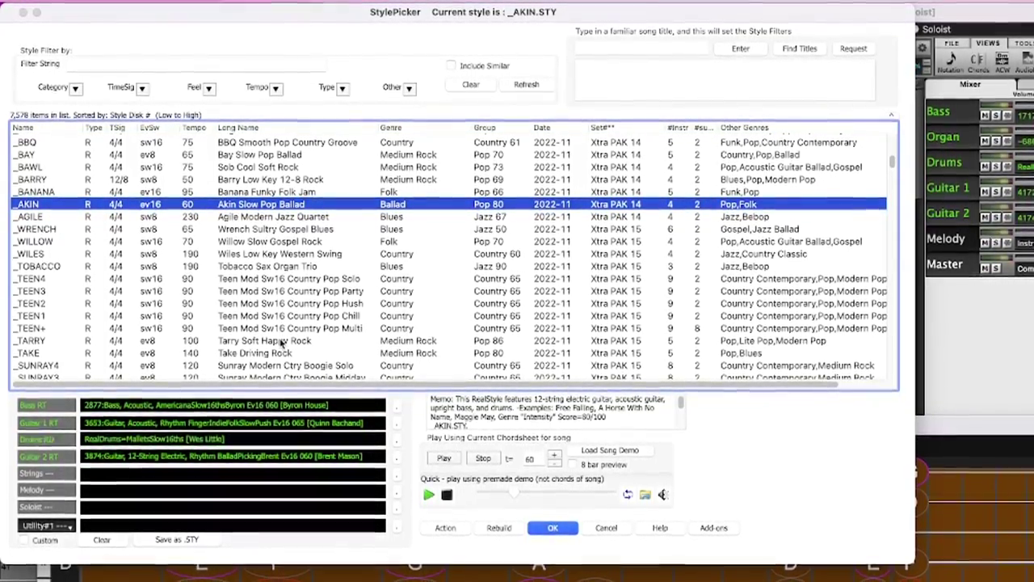
Preview Tarry Soft Happy Rock and Tuesday MIDI Classic Orleans Pop, then choose the _BUTTER style
click(283, 338)
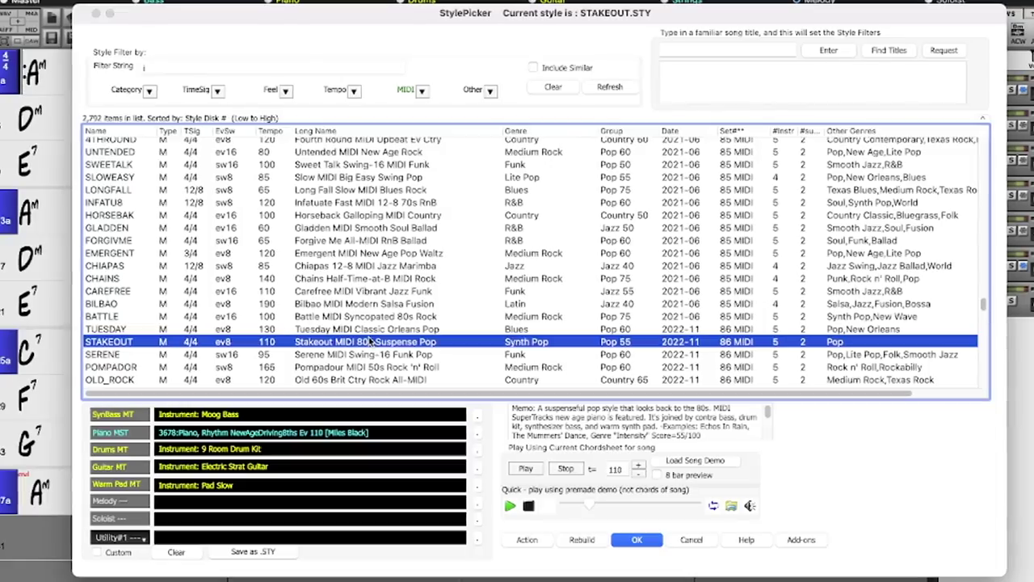
click(332, 330)
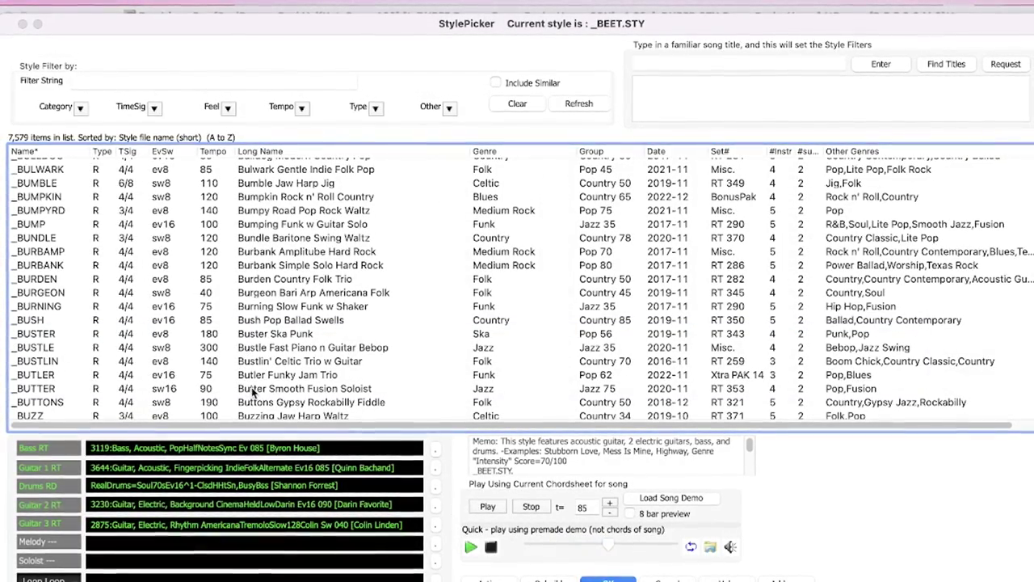
click(258, 390)
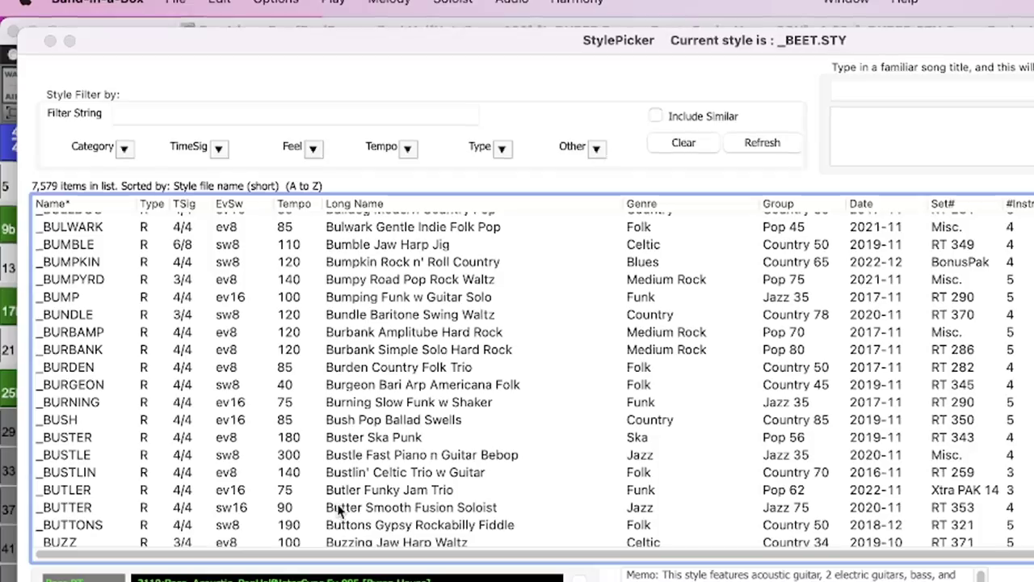
click(349, 507)
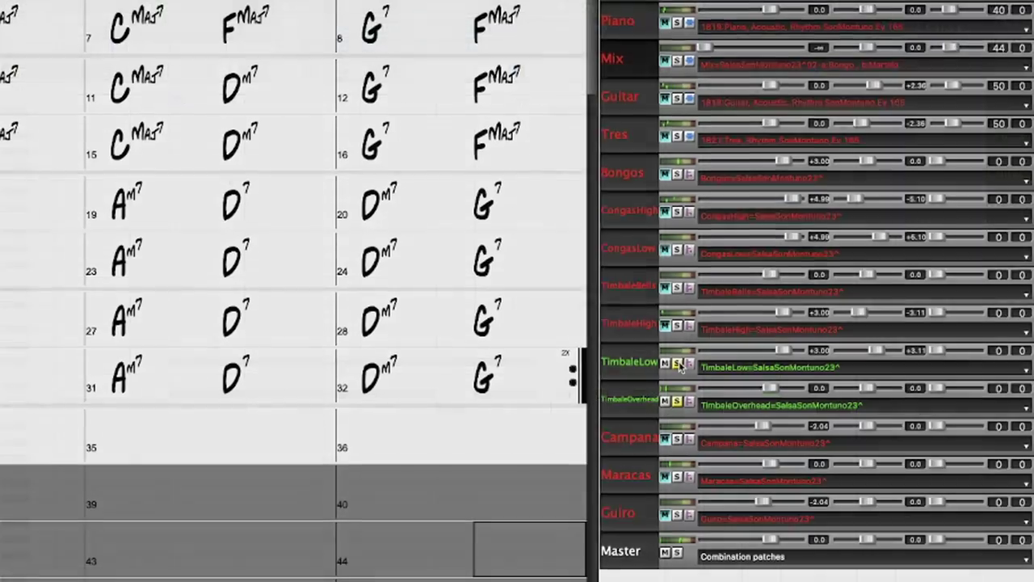
Solo the TimbaleHigh, TimbaleBells, CongasLow, CongasHigh and Bongos stems in the Mixer
click(674, 323)
click(674, 285)
click(674, 248)
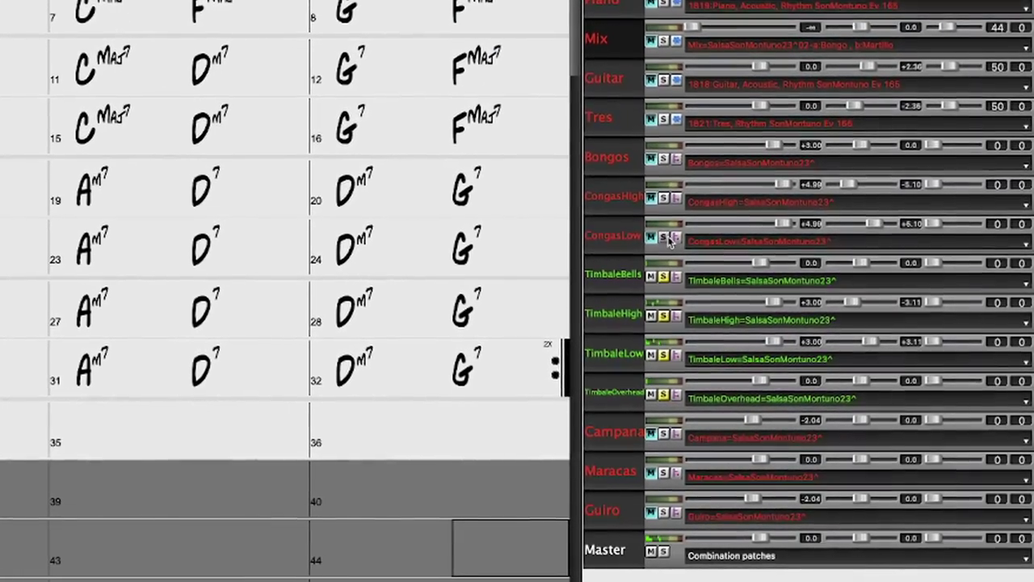
click(659, 194)
click(659, 154)
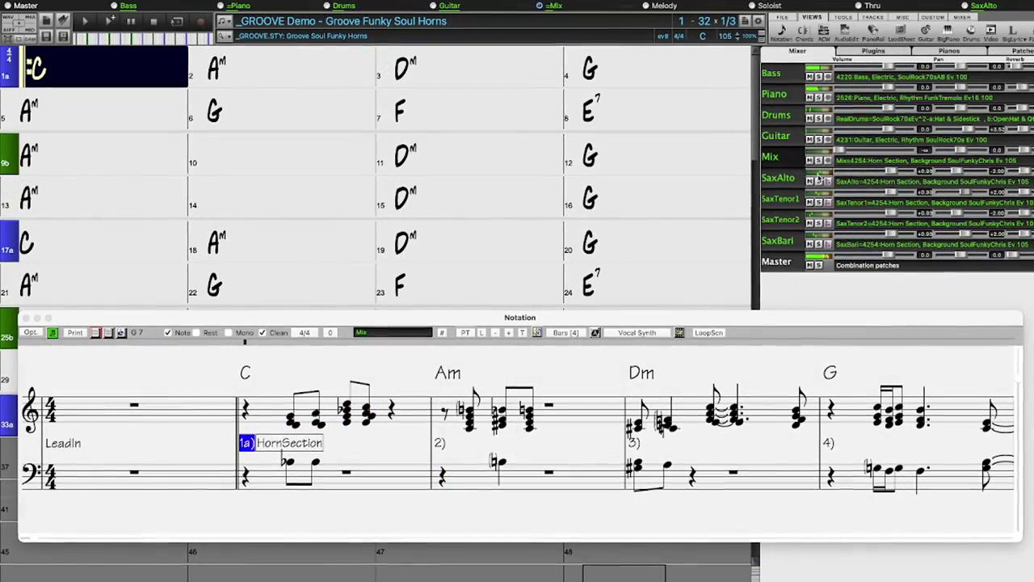
Solo the SaxAlto stem in the Mixer to hear it alone
click(817, 181)
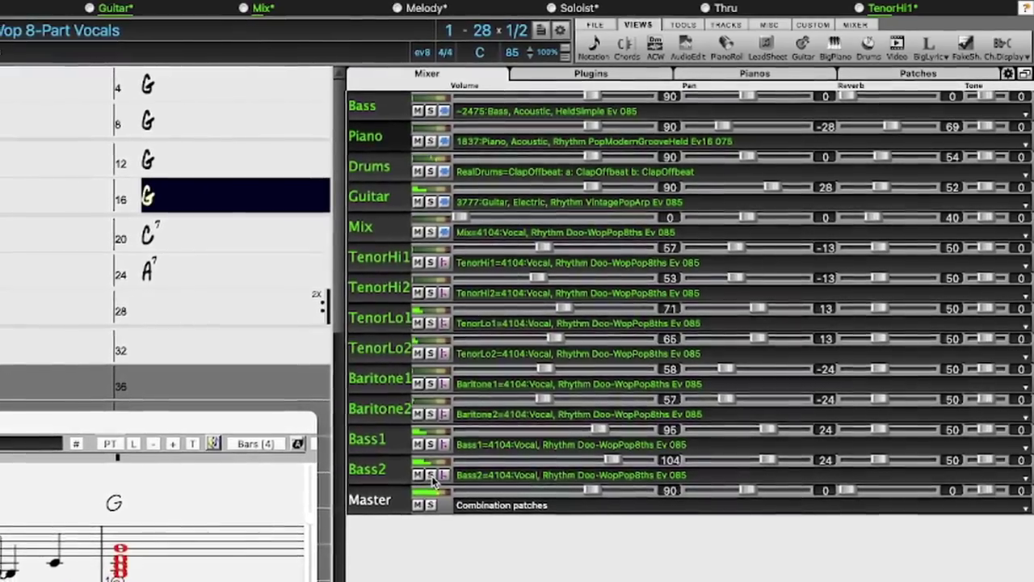
Solo the Bass2, Bass1, Baritone2, Baritone1 and TenorLo2 vocal stems one after another
click(422, 481)
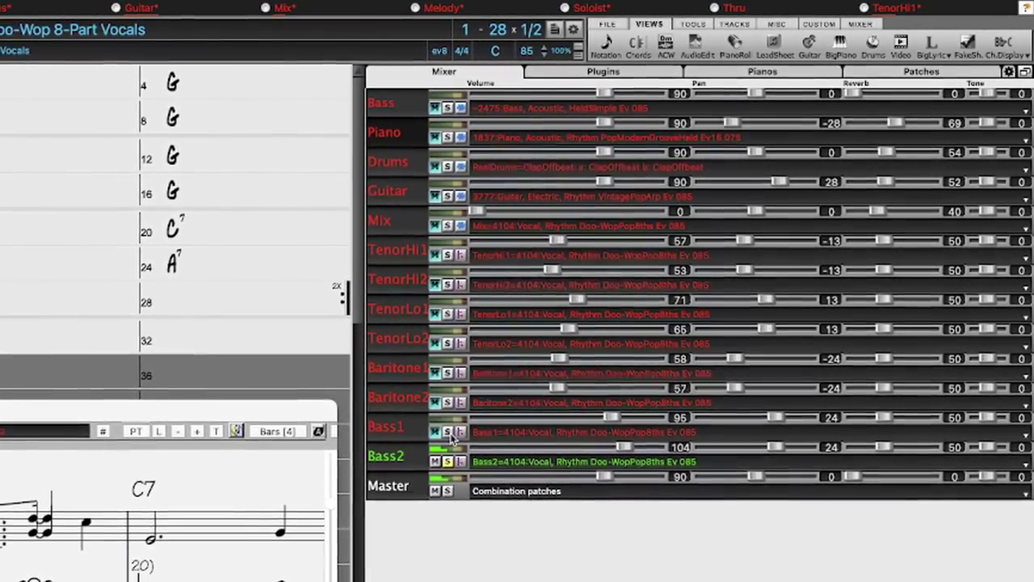
click(440, 437)
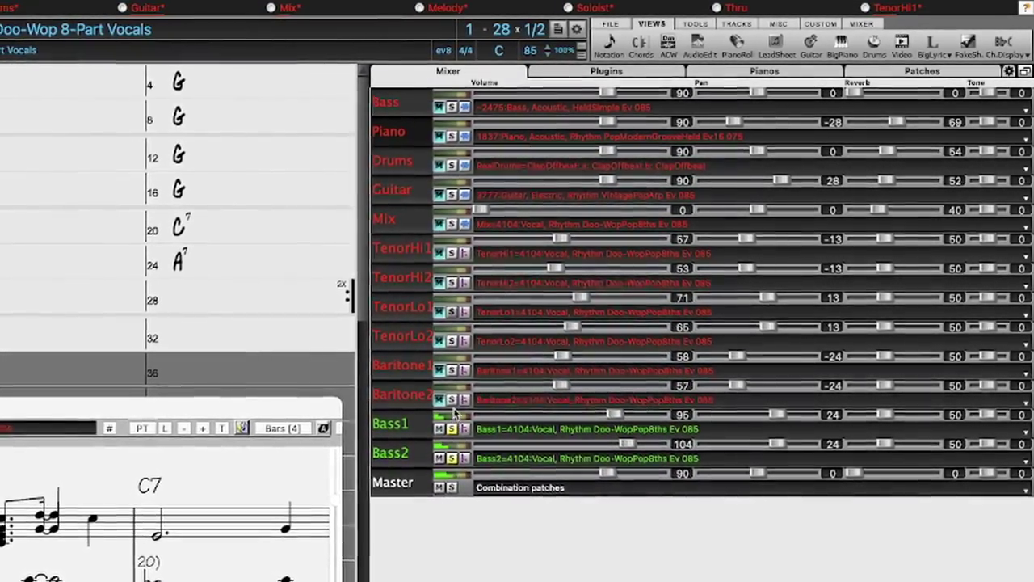
click(455, 396)
click(455, 368)
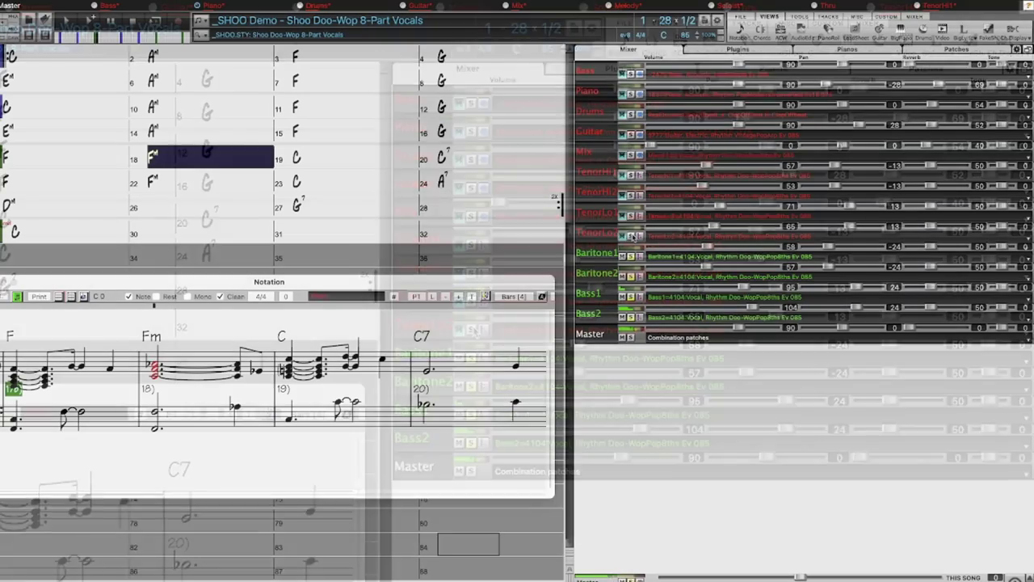
click(631, 236)
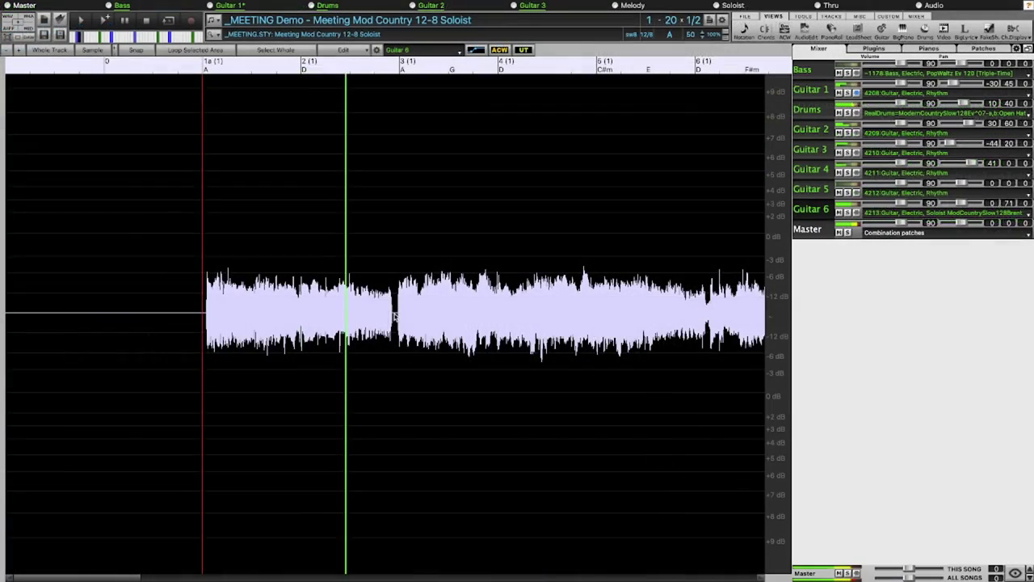
Select Guitar 6's soloist audio from bar 3 to about bar 5
drag(395, 321, 589, 320)
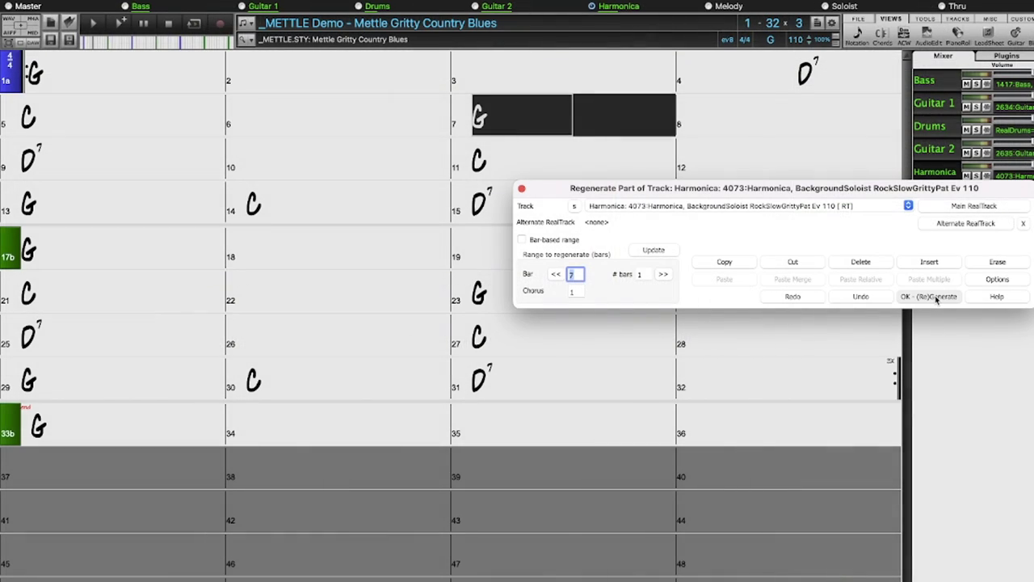
Confirm OK - (Re)Generate to regenerate the chosen harmonica bar
click(929, 297)
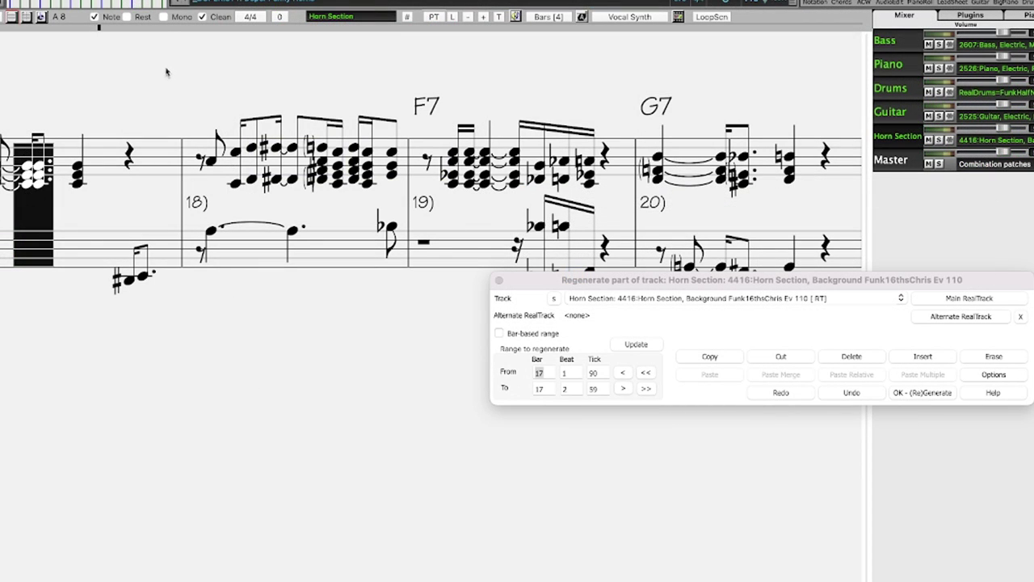
Select the horn notes in bars 18–19, then select bar 21 for regeneration
drag(221, 132, 437, 327)
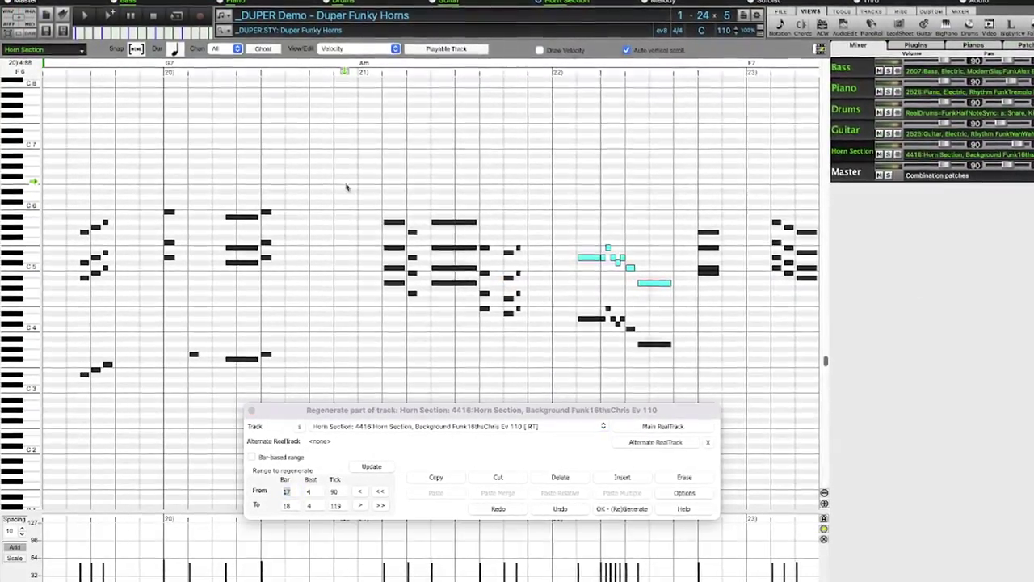
drag(350, 180, 551, 332)
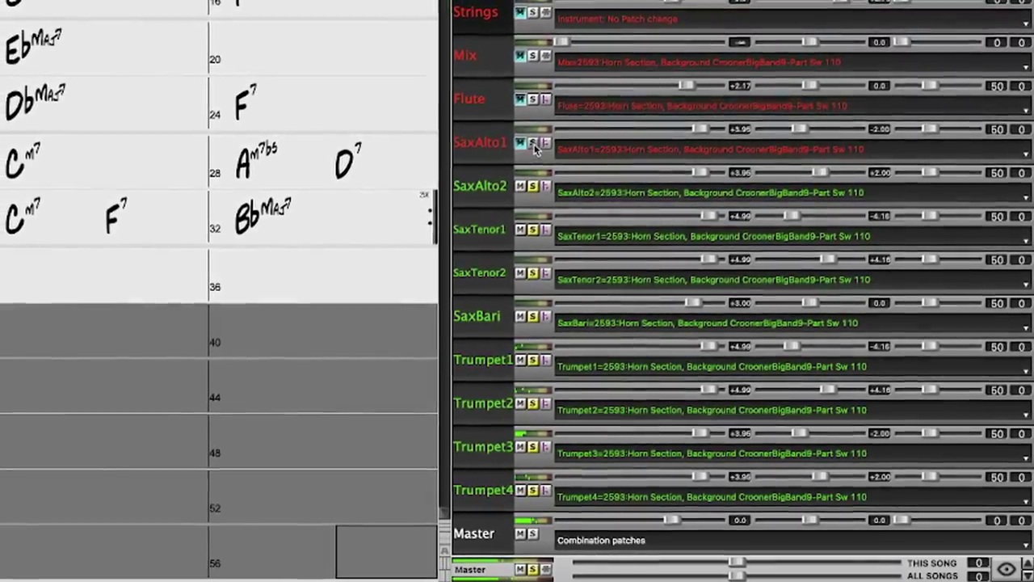
Unmute the Flute stem and stop the song's playback
click(526, 100)
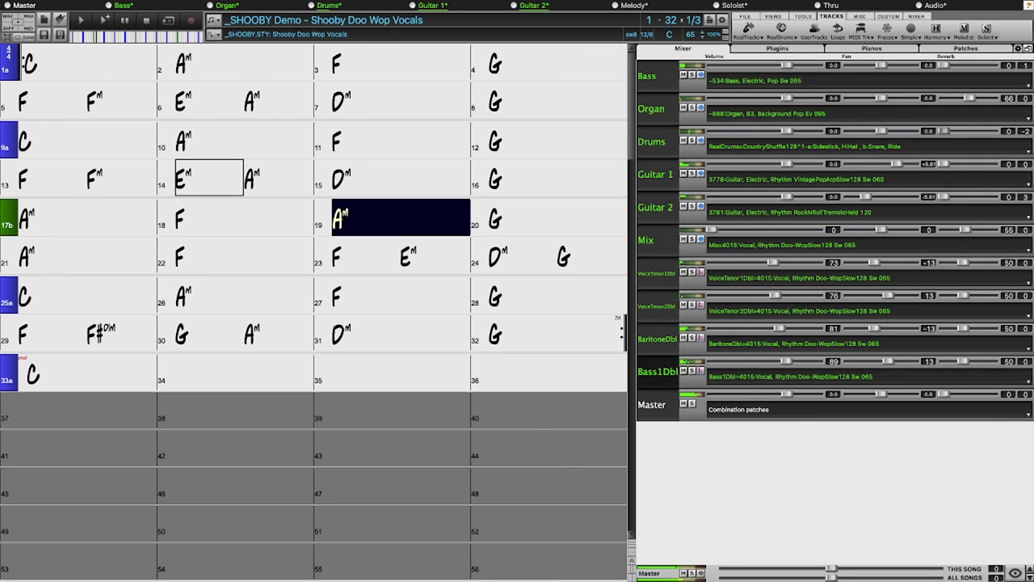
key(Escape)
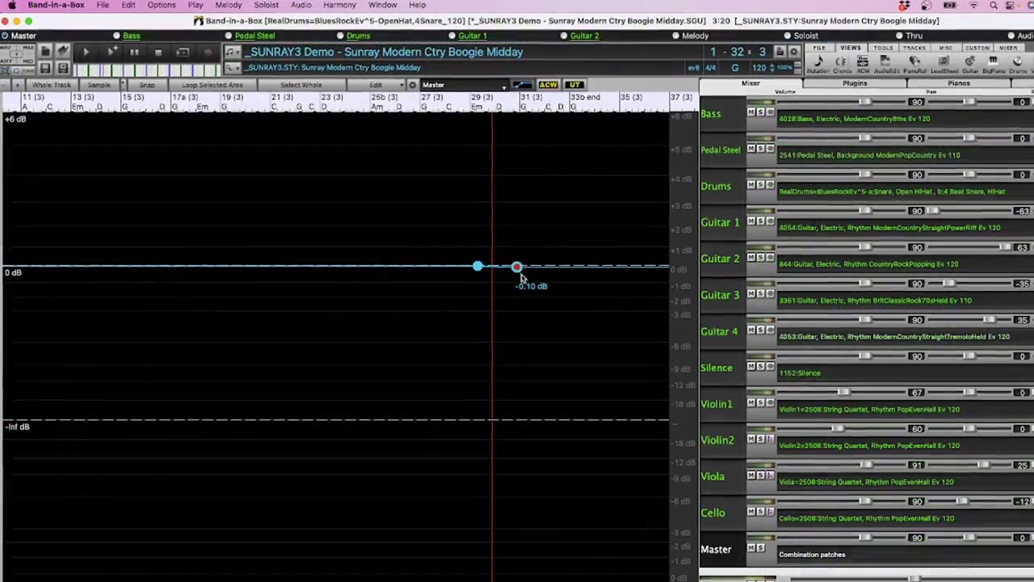
Pull the volume envelope points after bar 29 down to silence
drag(522, 284, 523, 323)
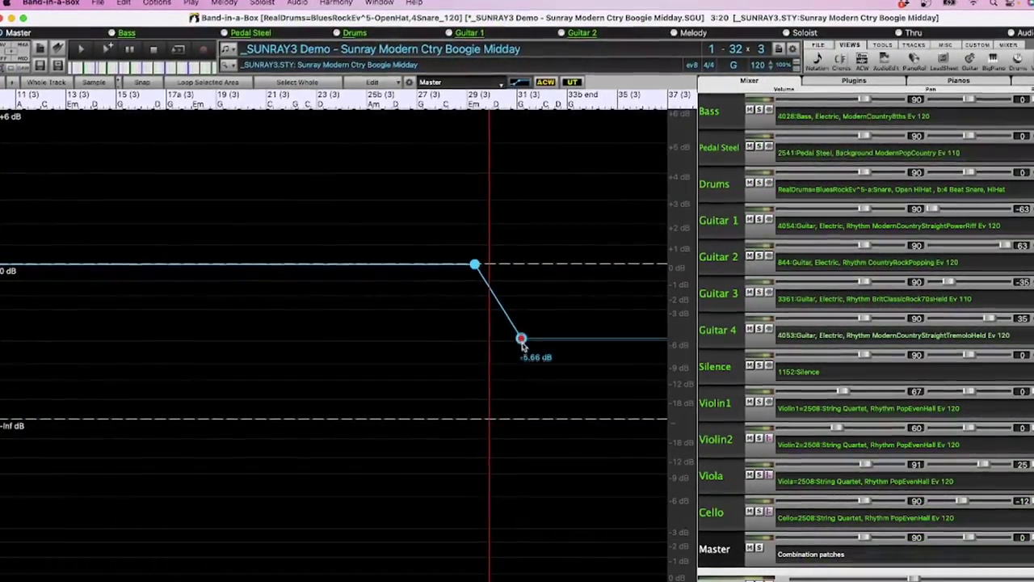
drag(541, 376, 571, 426)
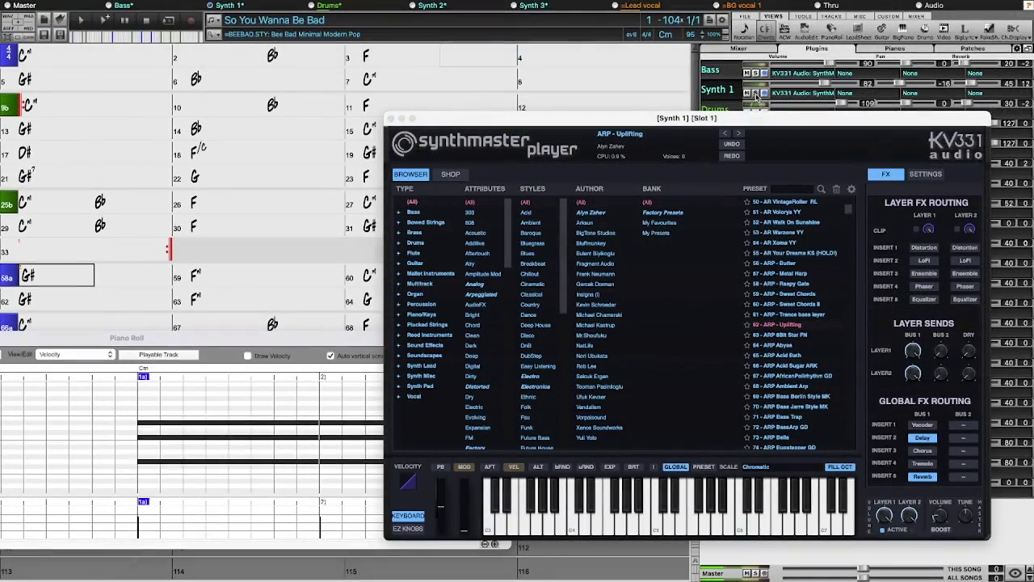
Start playback of So You Wanna Be Bad to hear its SynthMaster parts
key(space)
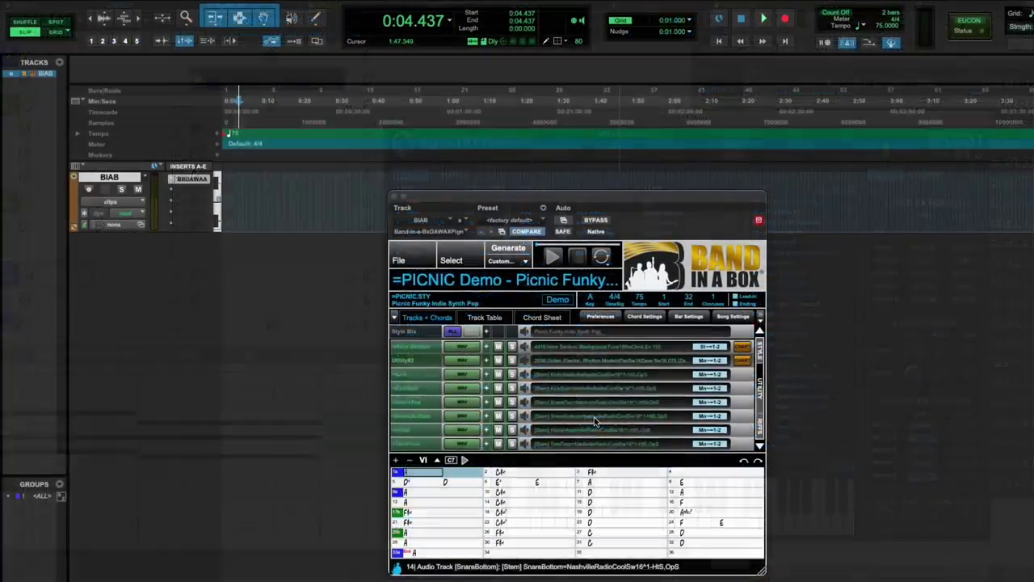
Scroll down through the Picnic demo's Tracks + Chords list in the Band-in-a-Box plugin
scroll(590, 413, down, 3)
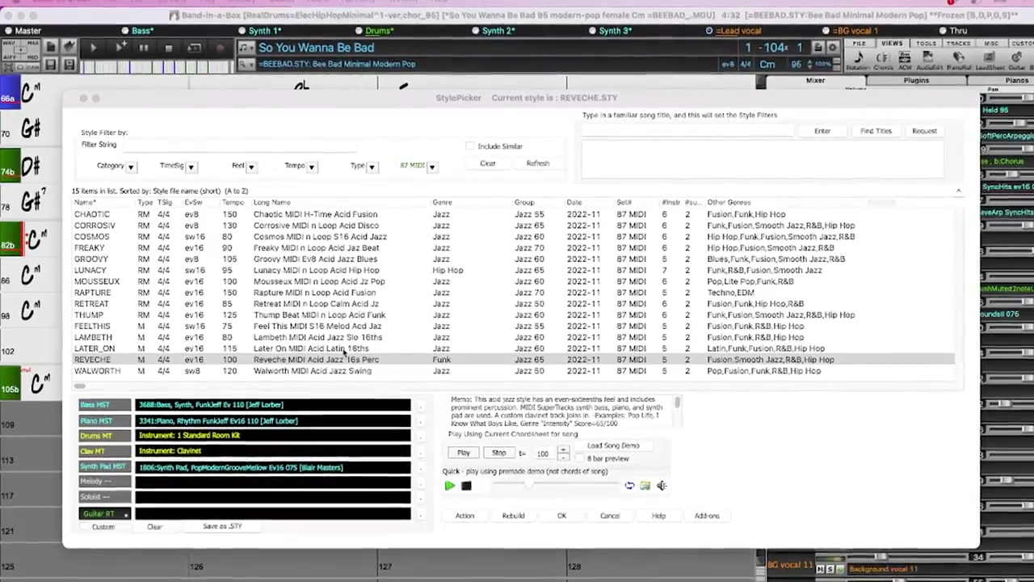
Preview the LATER_ON jazz style from the StylePicker list
click(340, 349)
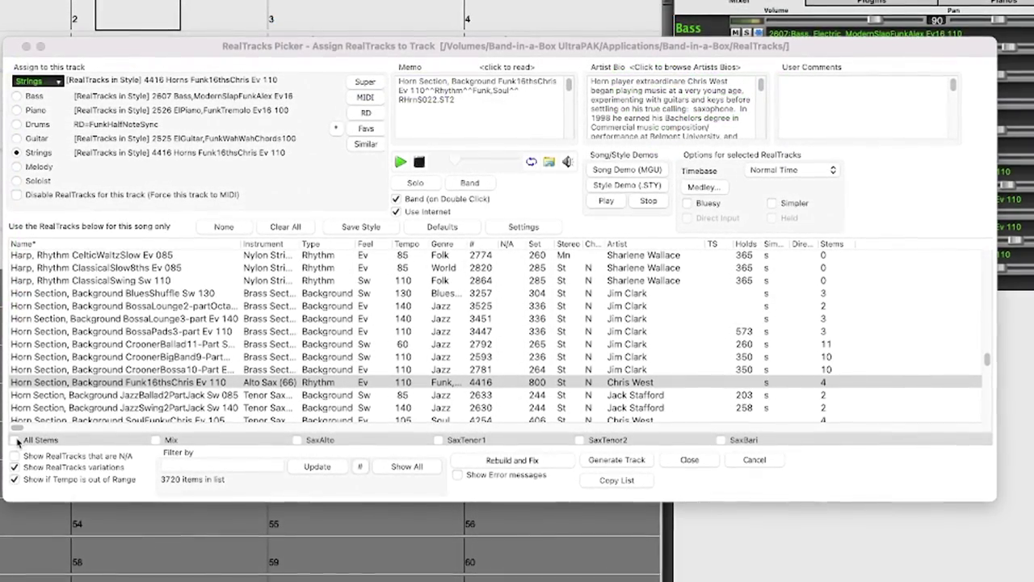
Enable All Stems for the Funk16thsChris horns and solo the SaxBari stem
click(16, 440)
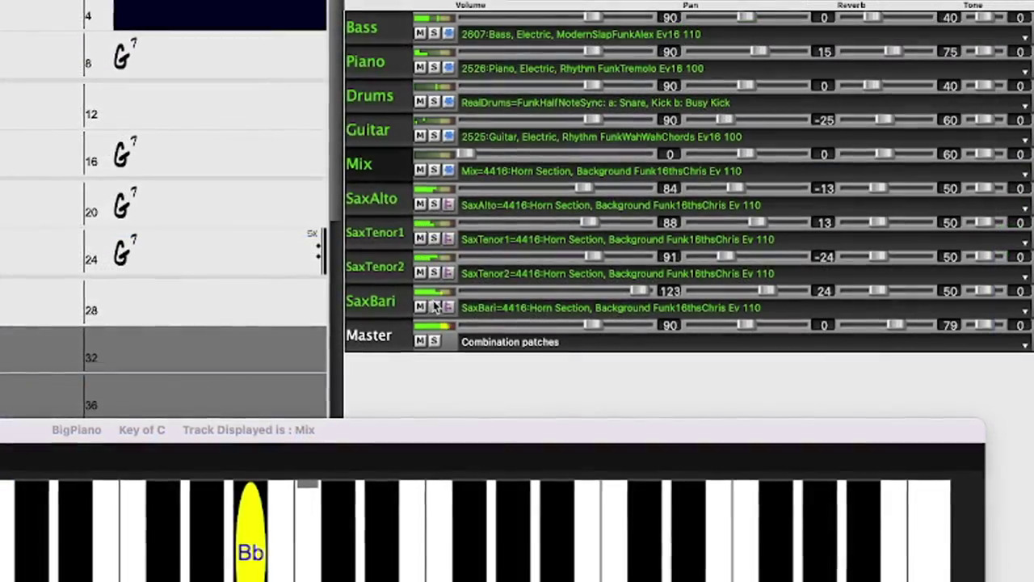
click(438, 303)
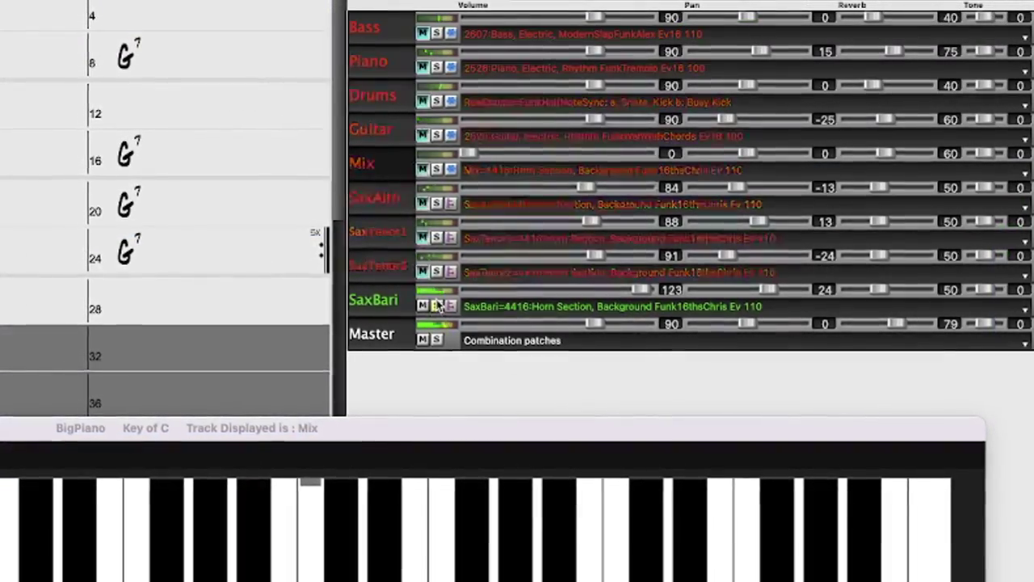
Solo SaxAlto, SaxTenor1 and SaxTenor2 alongside SaxBari in the Mixer
click(450, 200)
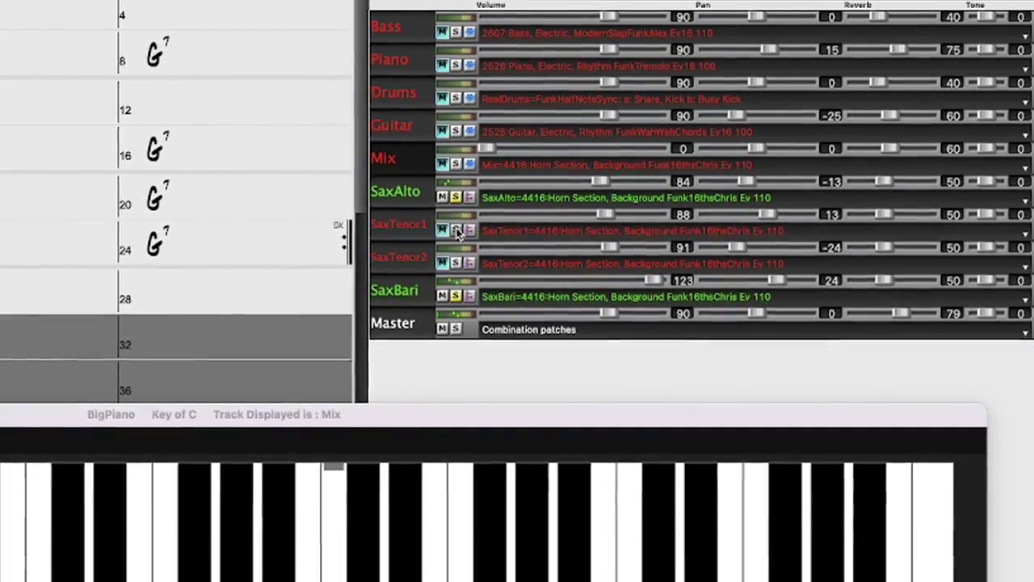
click(459, 230)
click(458, 262)
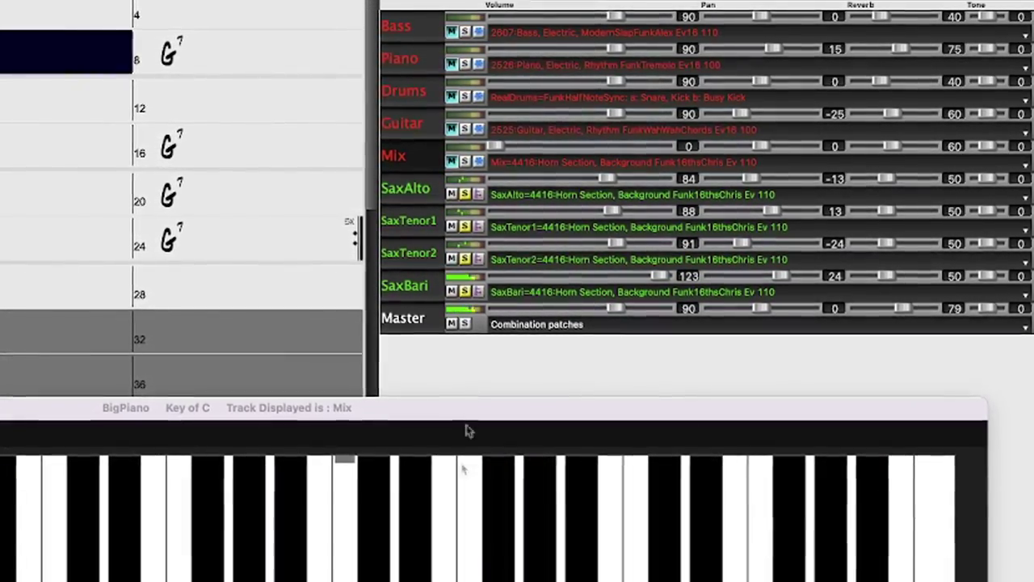